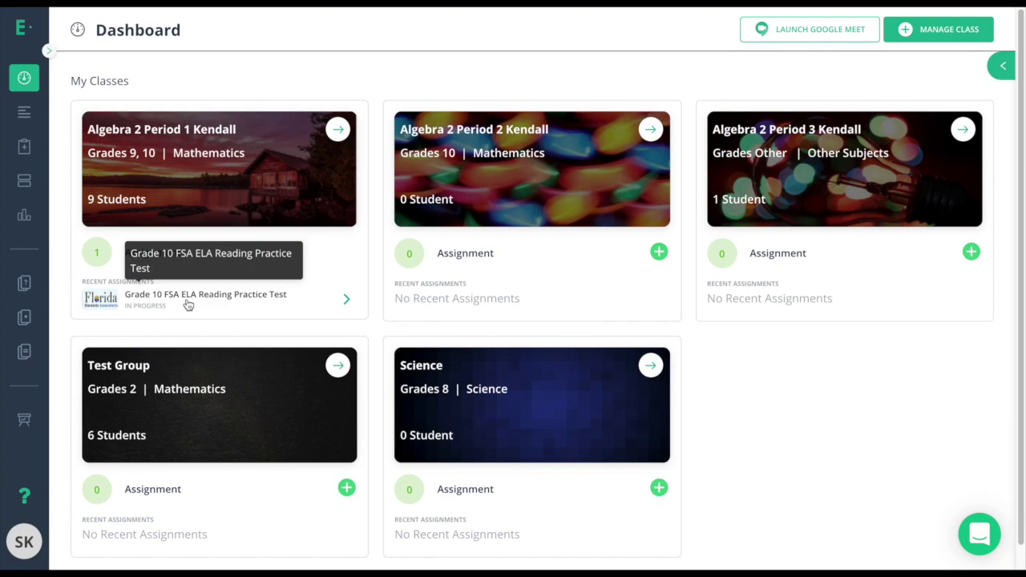
- Open the live class board of the Grade 10 FSA ELA Reading Practice Test for Algebra 2 Period 1 Kendall
{"action": "left_click", "coordinate": [24, 148]}
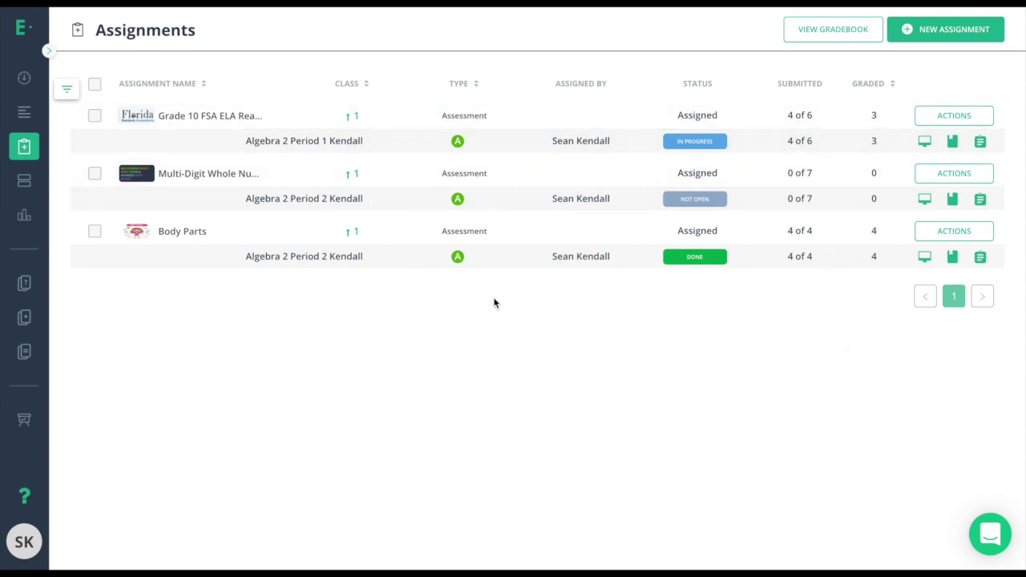
{"action": "left_click", "coordinate": [924, 143]}
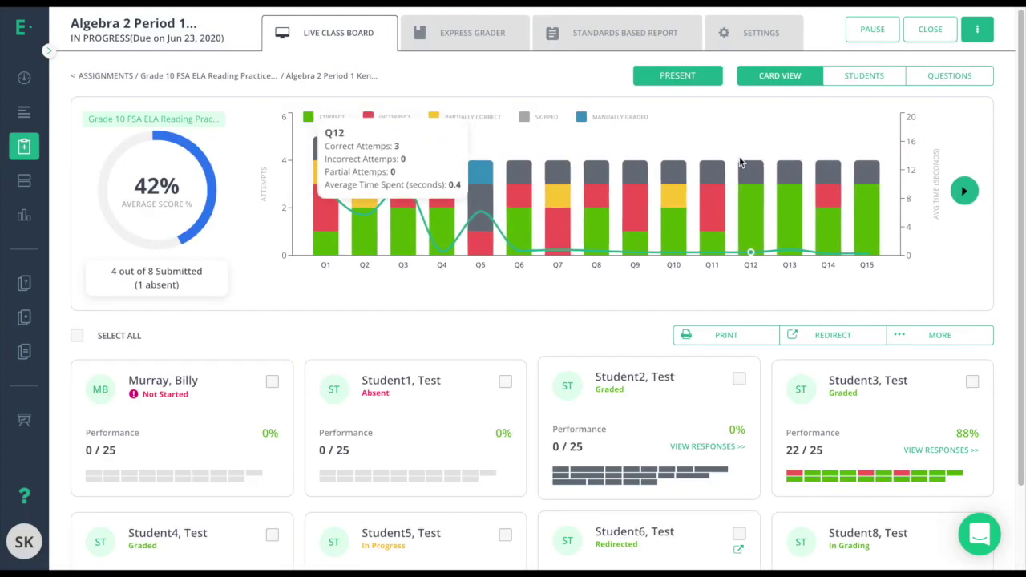
- Remove the not-enrolled student marked Not Started from the assessment, confirming the removal with the word "remove"
{"action": "scroll", "coordinate": [414, 243], "scroll_direction": "down", "scroll_amount": 1}
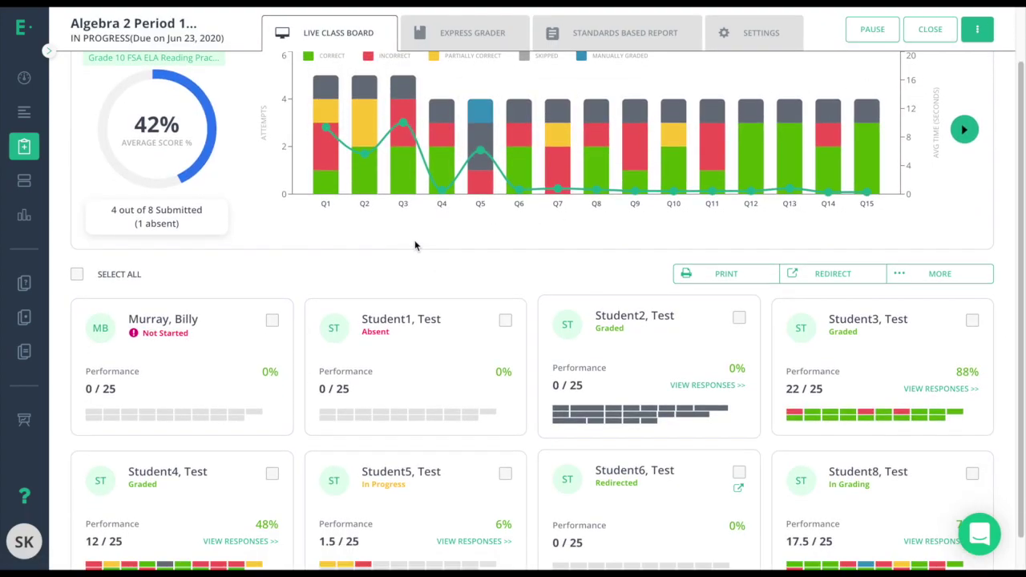
{"action": "scroll", "coordinate": [414, 245], "scroll_direction": "down", "scroll_amount": 1}
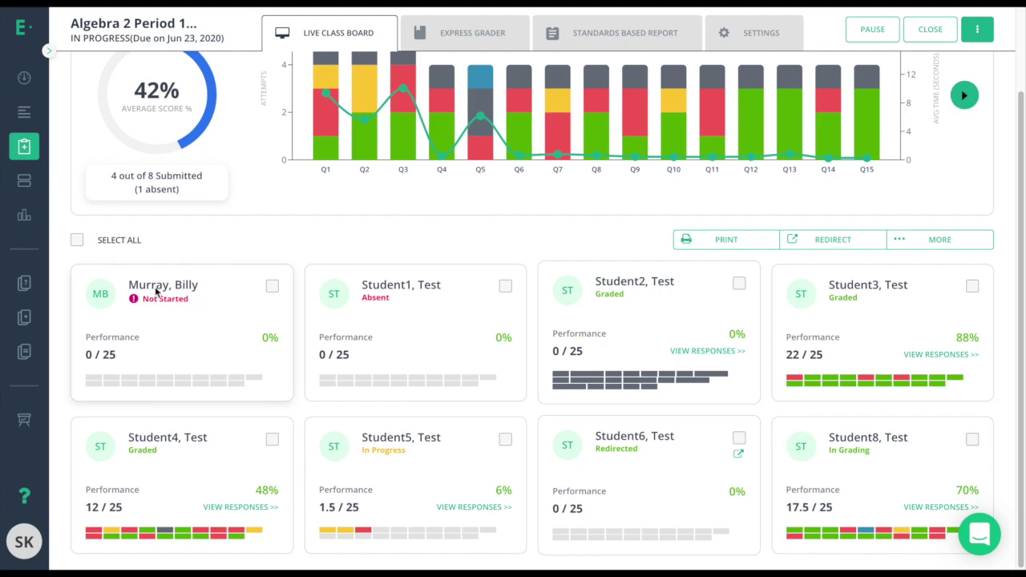
{"action": "mouse_move", "coordinate": [133, 304]}
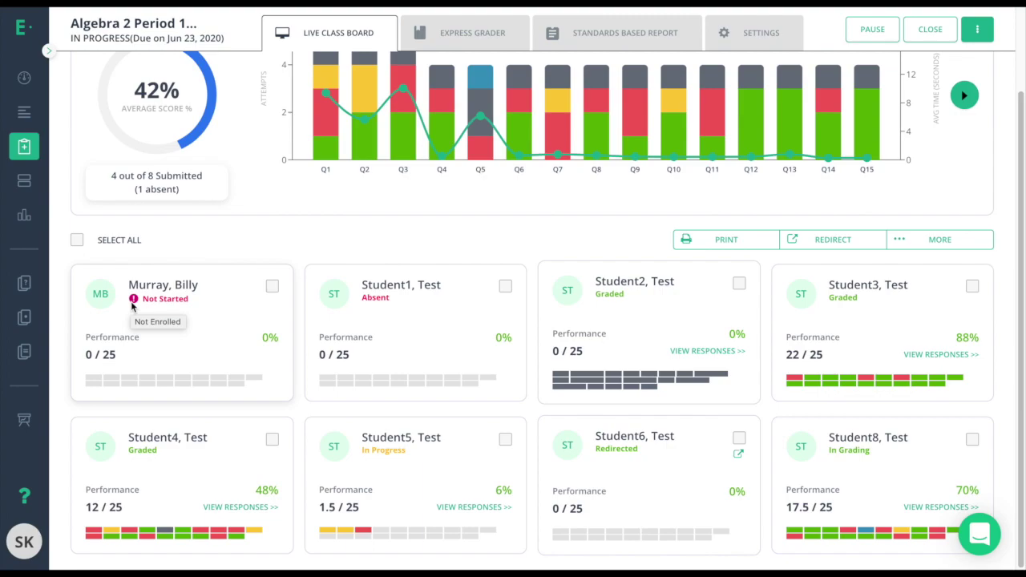
{"action": "left_click", "coordinate": [272, 286]}
{"action": "left_click", "coordinate": [927, 239]}
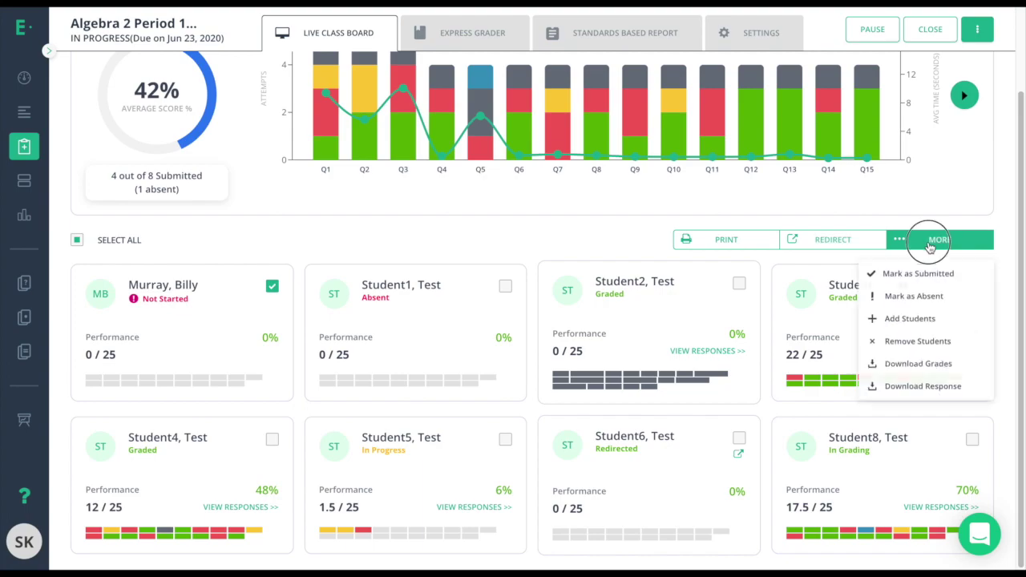
{"action": "left_click", "coordinate": [912, 343]}
{"action": "left_click", "coordinate": [570, 307]}
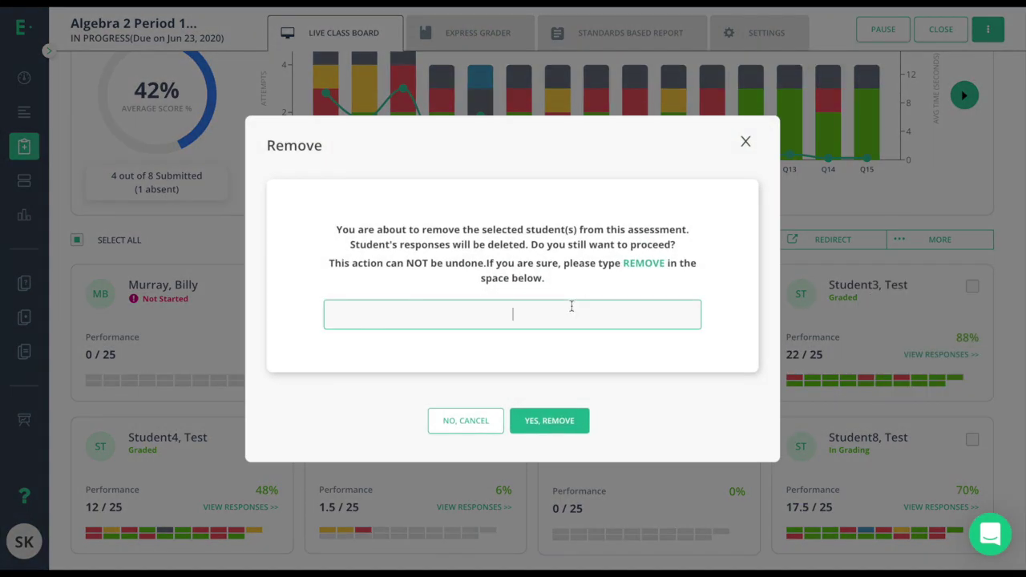
{"action": "type", "text": "remove"}
{"action": "left_click", "coordinate": [556, 422]}
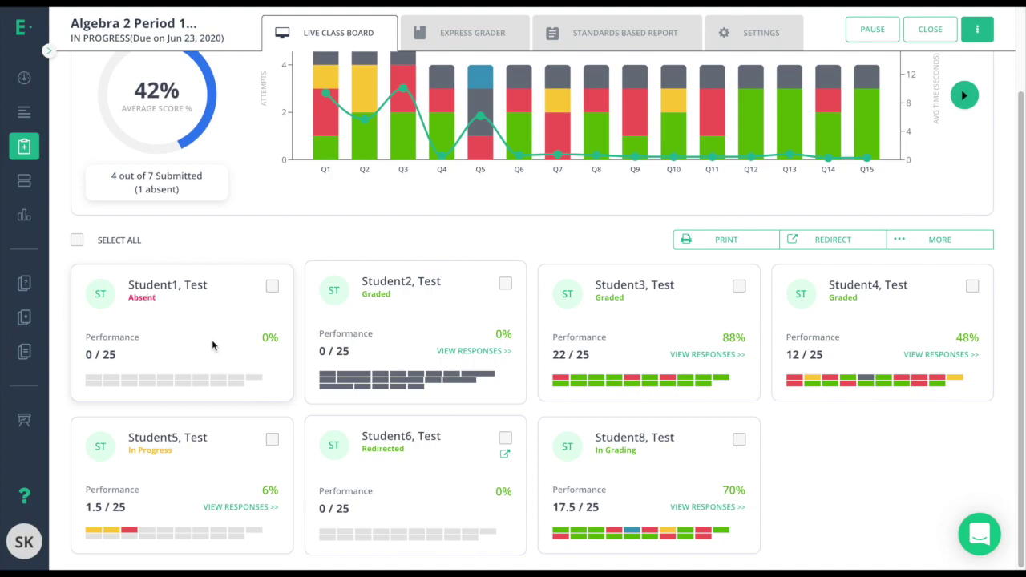
- Redirect the assignment to the absent Student1 with all questions and feedback only, and clear the student's selection
{"action": "left_click", "coordinate": [271, 286]}
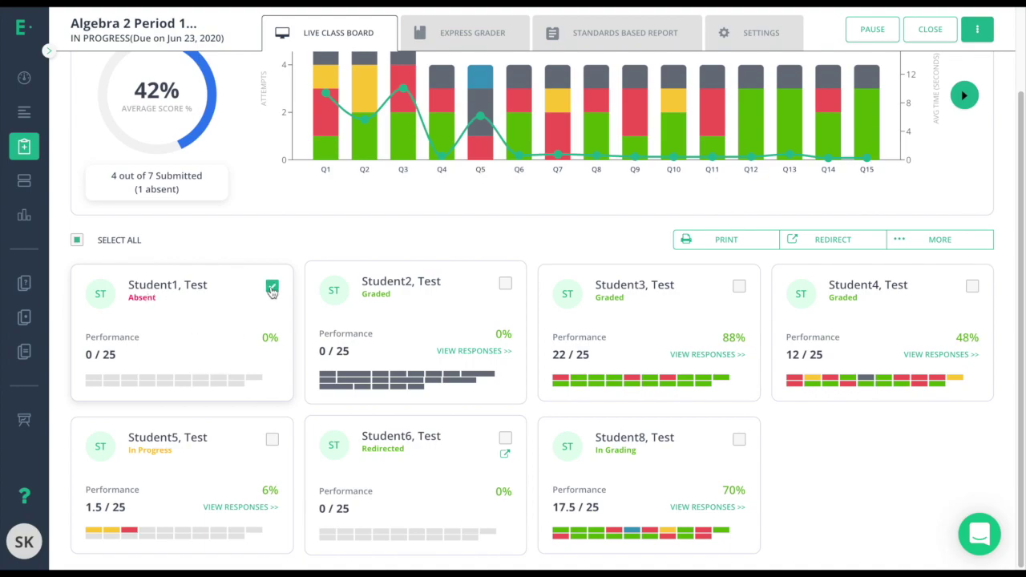
{"action": "left_click", "coordinate": [854, 246]}
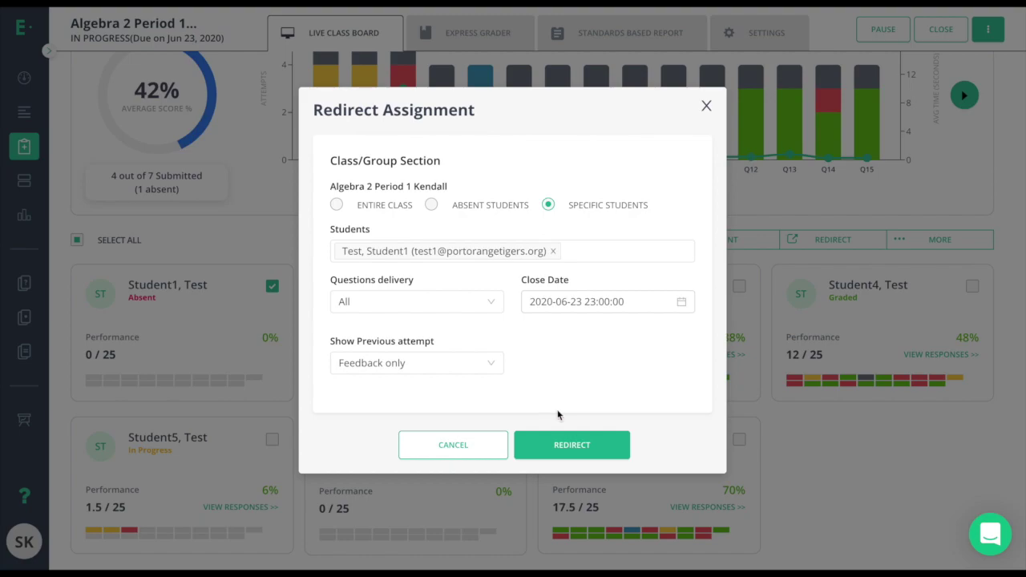
{"action": "left_click", "coordinate": [566, 446]}
{"action": "scroll", "coordinate": [521, 433], "scroll_direction": "down", "scroll_amount": 1}
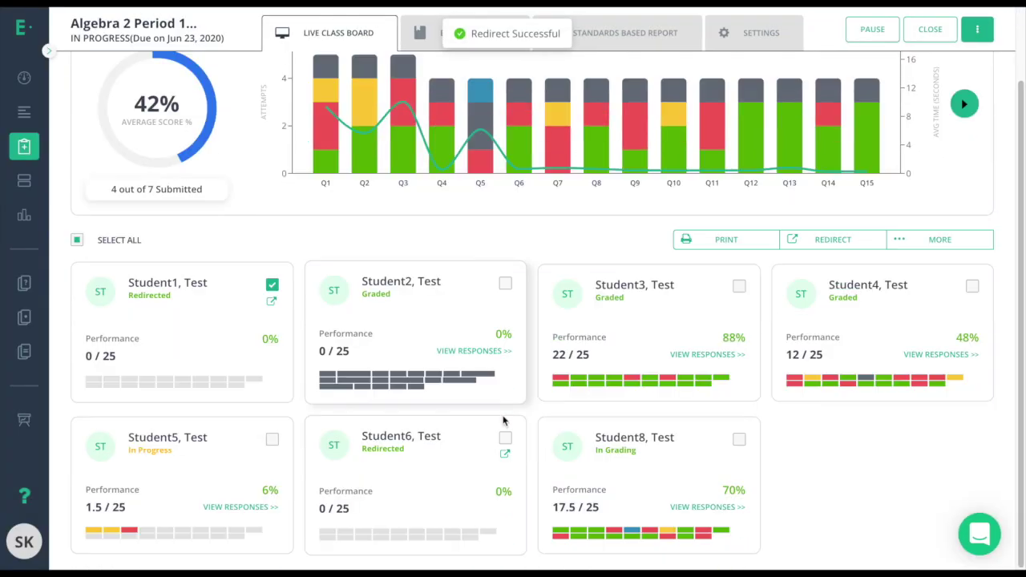
{"action": "left_click", "coordinate": [271, 285]}
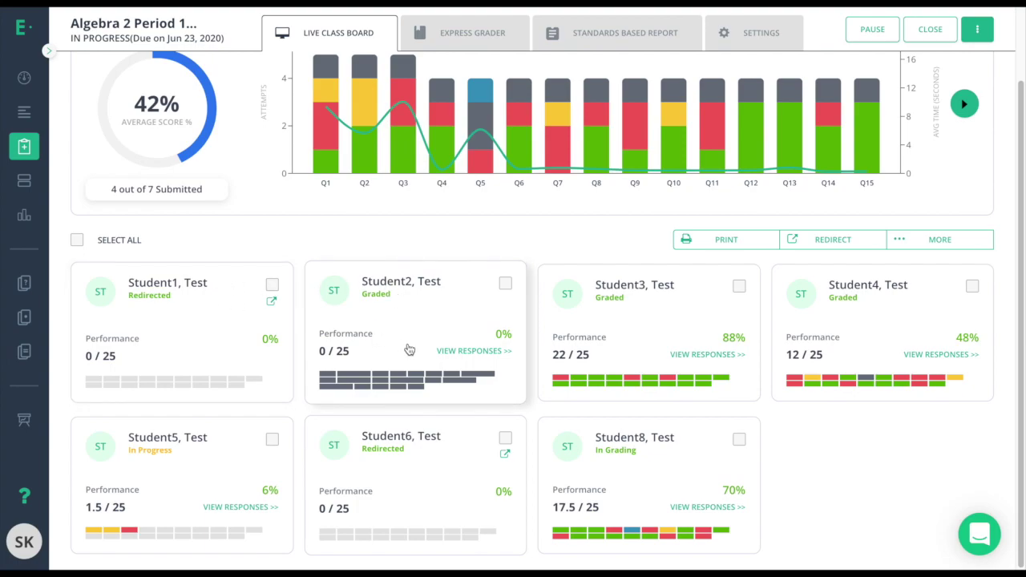
- Redirect the assignment to Student2 with all questions and feedback only, and clear the student's selection
{"action": "left_click", "coordinate": [504, 285]}
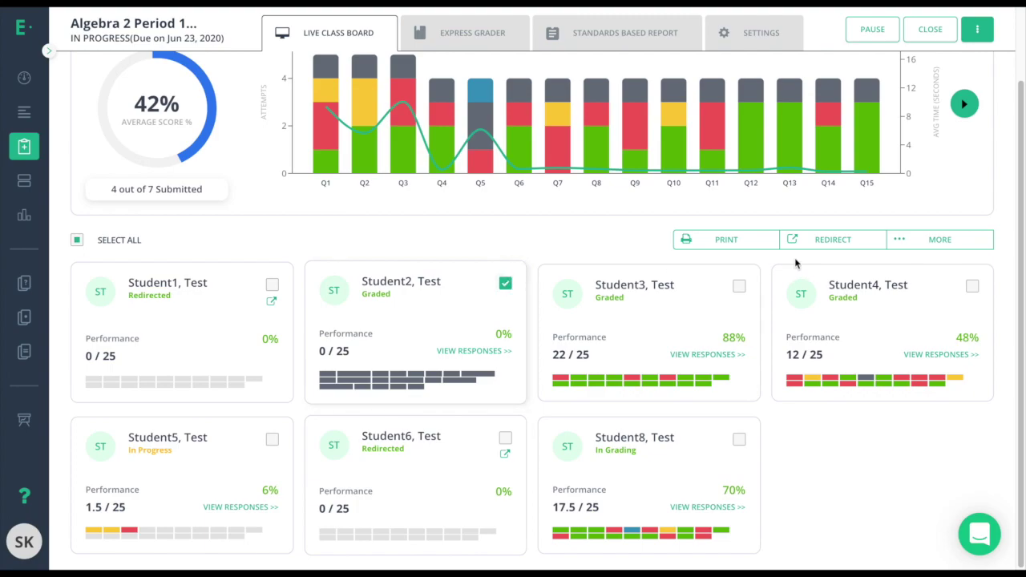
{"action": "left_click", "coordinate": [811, 241]}
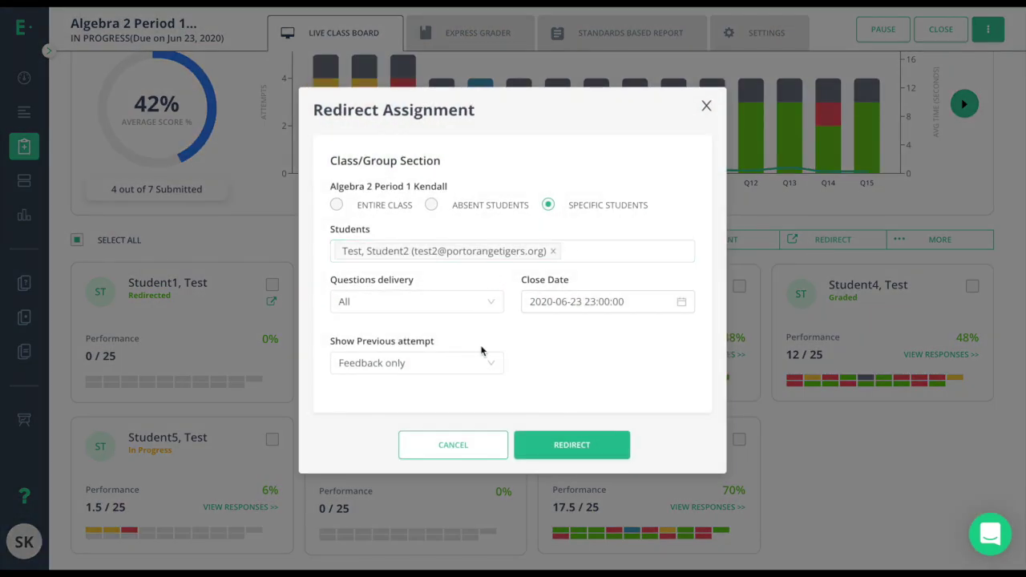
{"action": "left_click", "coordinate": [550, 446]}
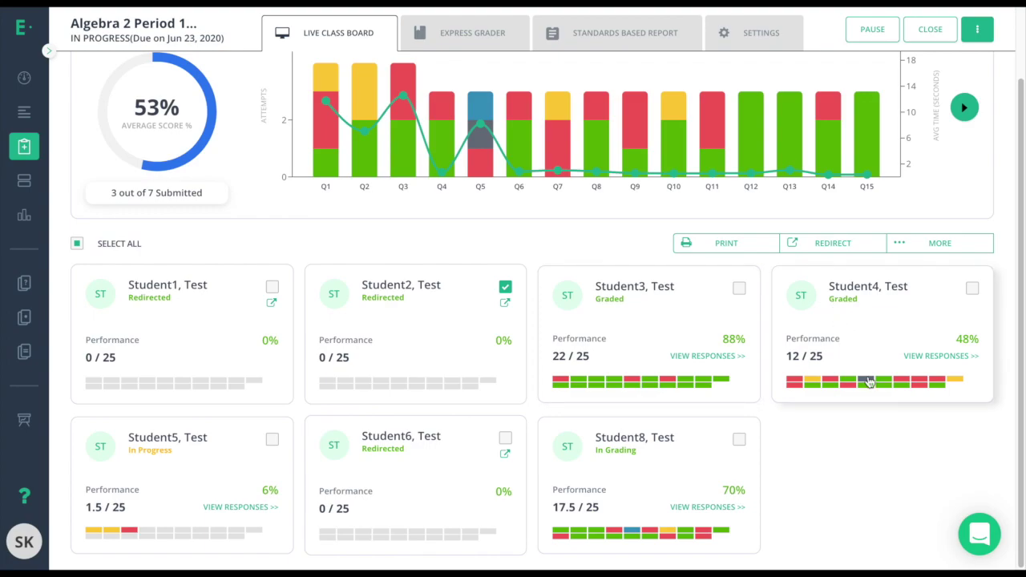
{"action": "mouse_move", "coordinate": [868, 384]}
{"action": "left_click", "coordinate": [504, 287]}
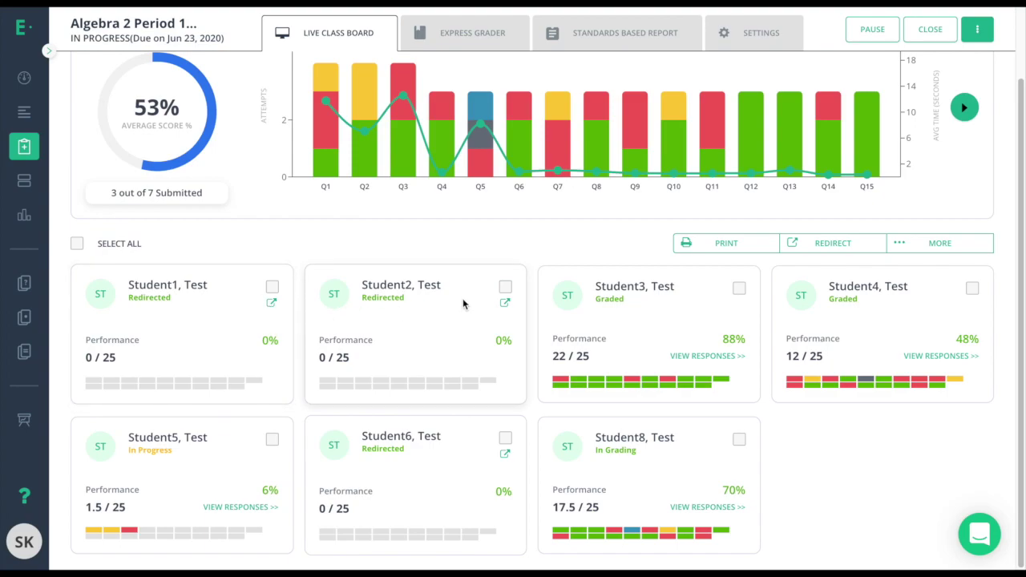
{"action": "left_click", "coordinate": [972, 294]}
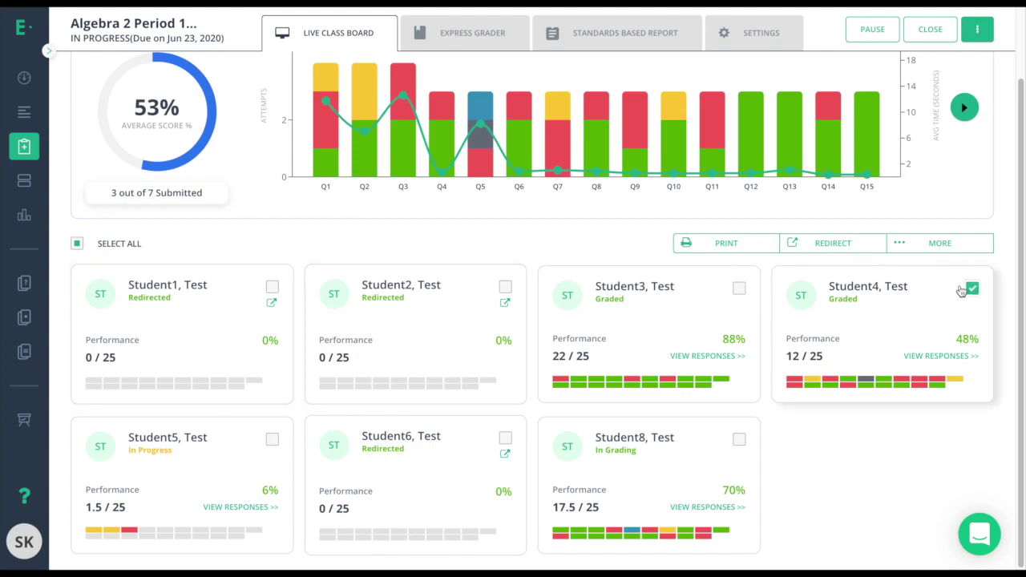
{"action": "left_click", "coordinate": [840, 247]}
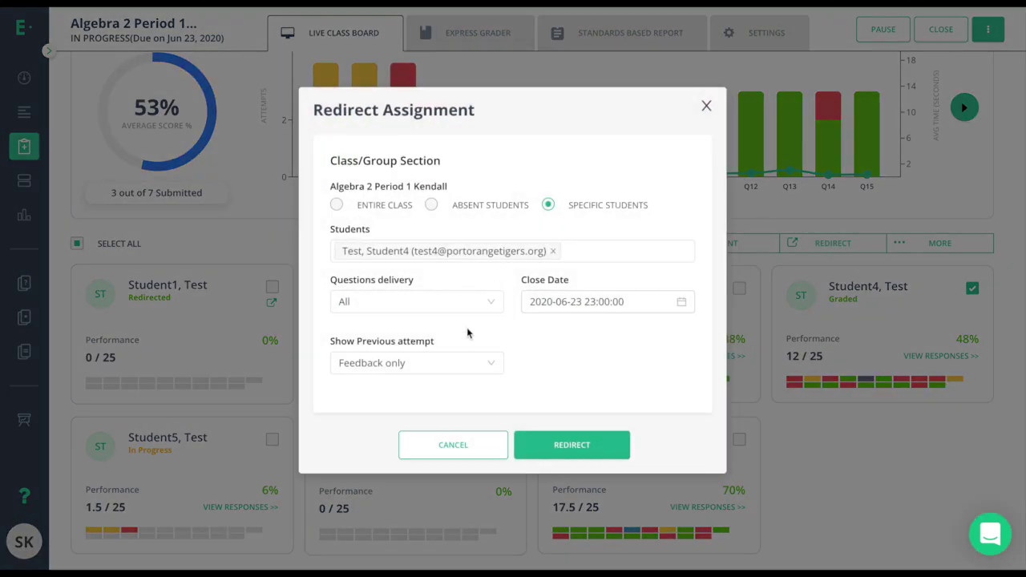
{"action": "left_click", "coordinate": [560, 447]}
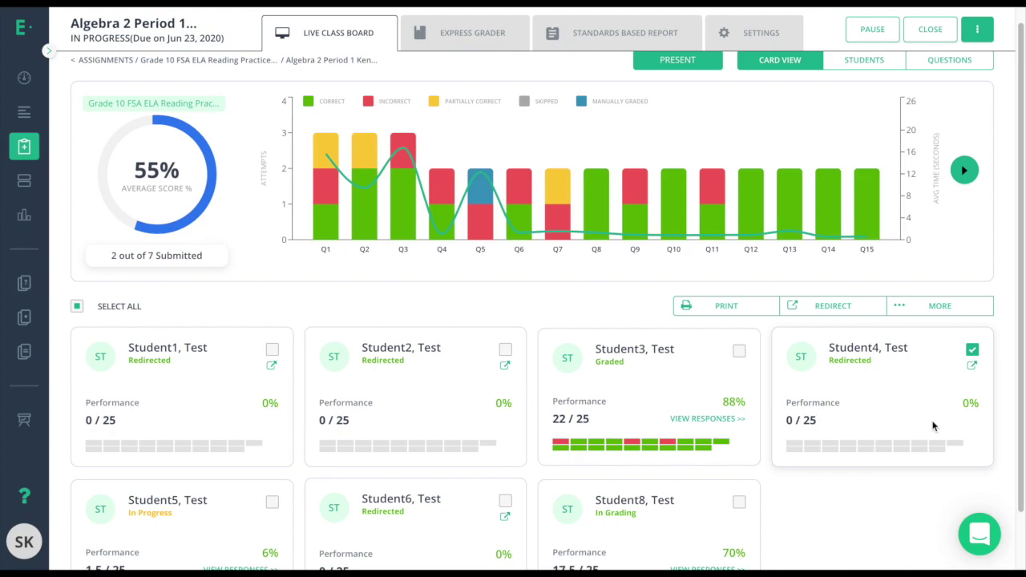
- Open Student8's responses, filter them to the not-graded question and score question 5 with 1 point
{"action": "scroll", "coordinate": [105, 485], "scroll_direction": "down", "scroll_amount": 1}
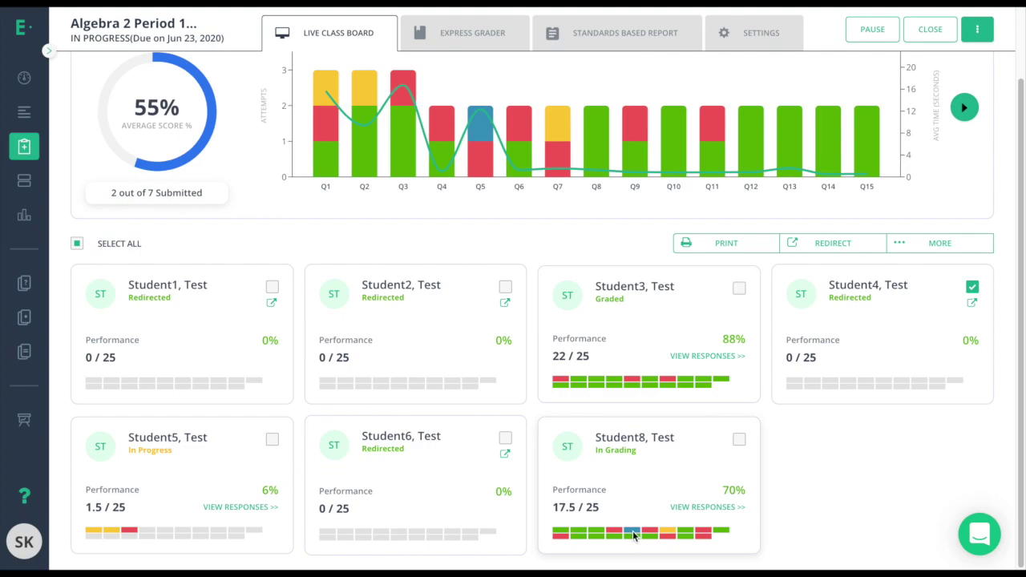
{"action": "mouse_move", "coordinate": [484, 130]}
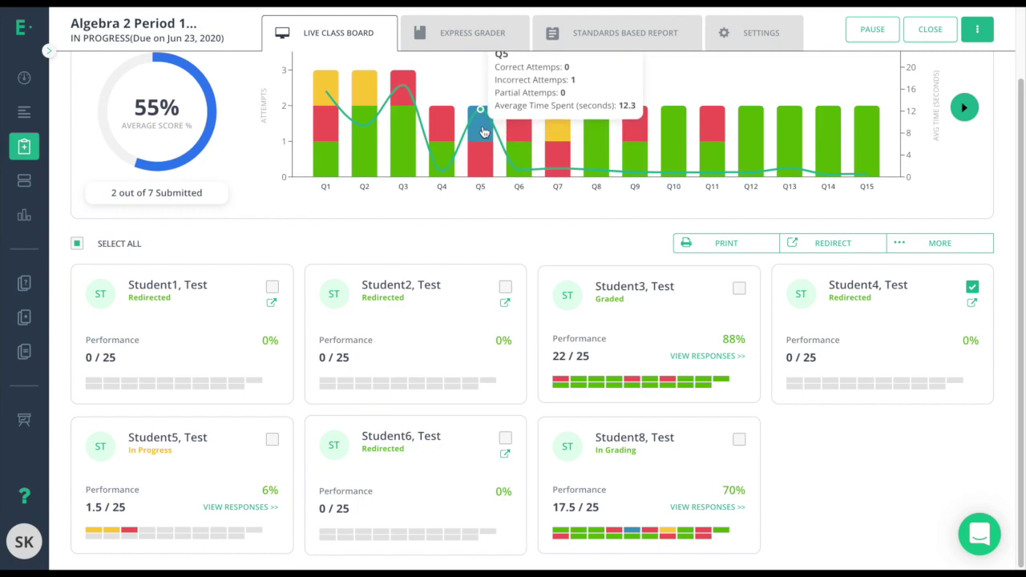
{"action": "left_click", "coordinate": [700, 508]}
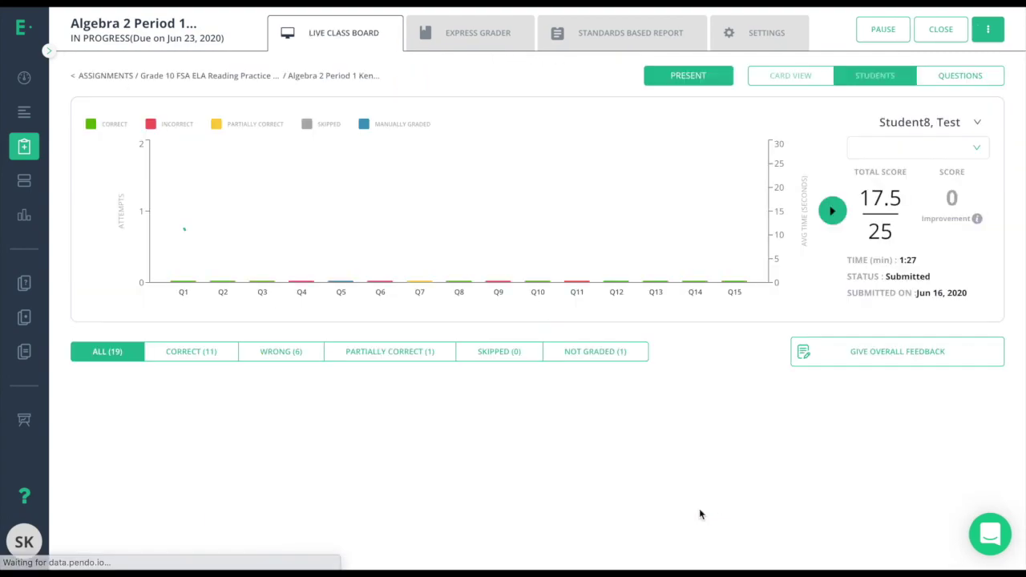
{"action": "left_click", "coordinate": [602, 359]}
{"action": "scroll", "coordinate": [596, 373], "scroll_direction": "down", "scroll_amount": 1}
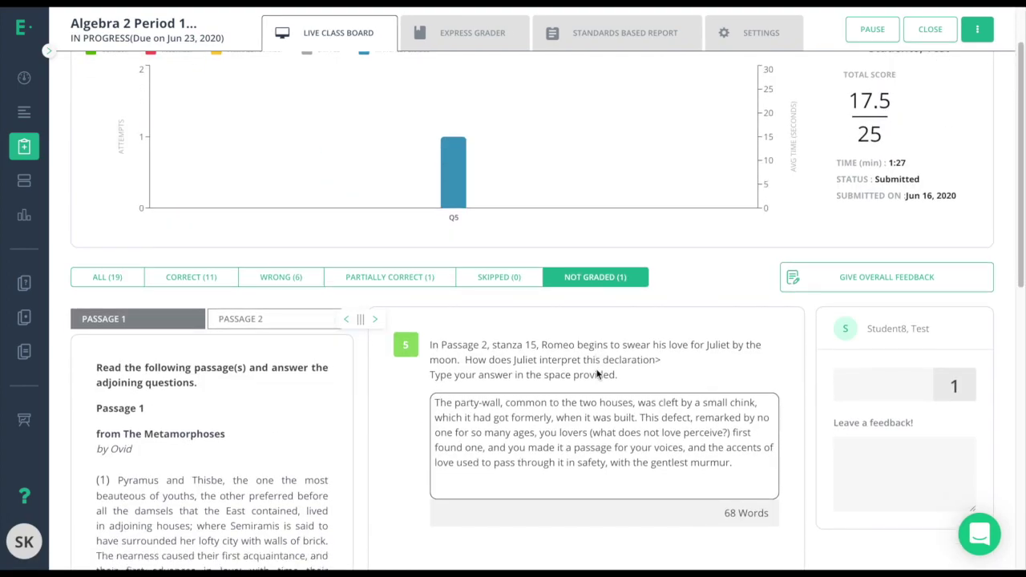
{"action": "scroll", "coordinate": [596, 372], "scroll_direction": "down", "scroll_amount": 1}
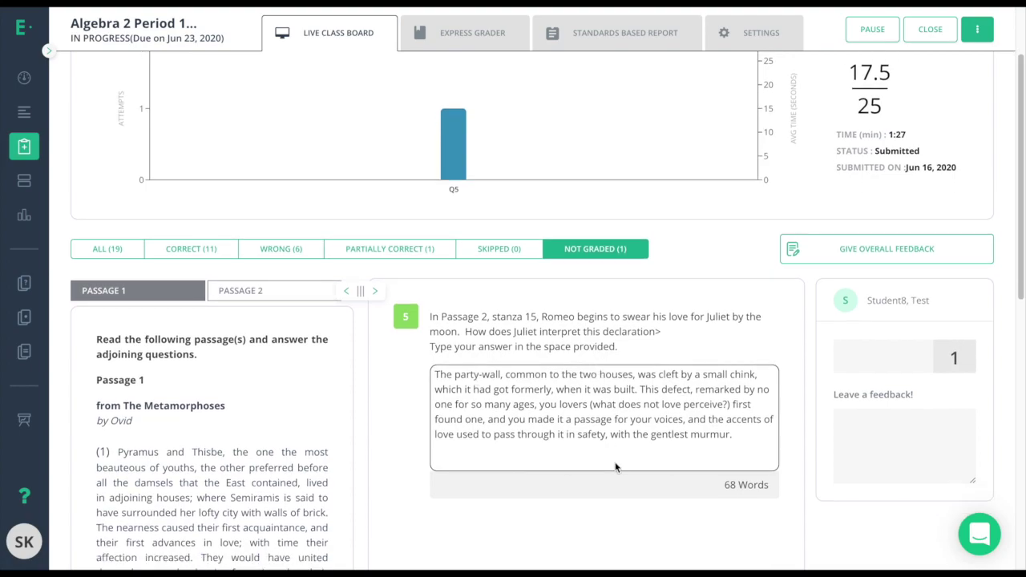
{"action": "left_click", "coordinate": [883, 353]}
{"action": "type", "text": "1"}
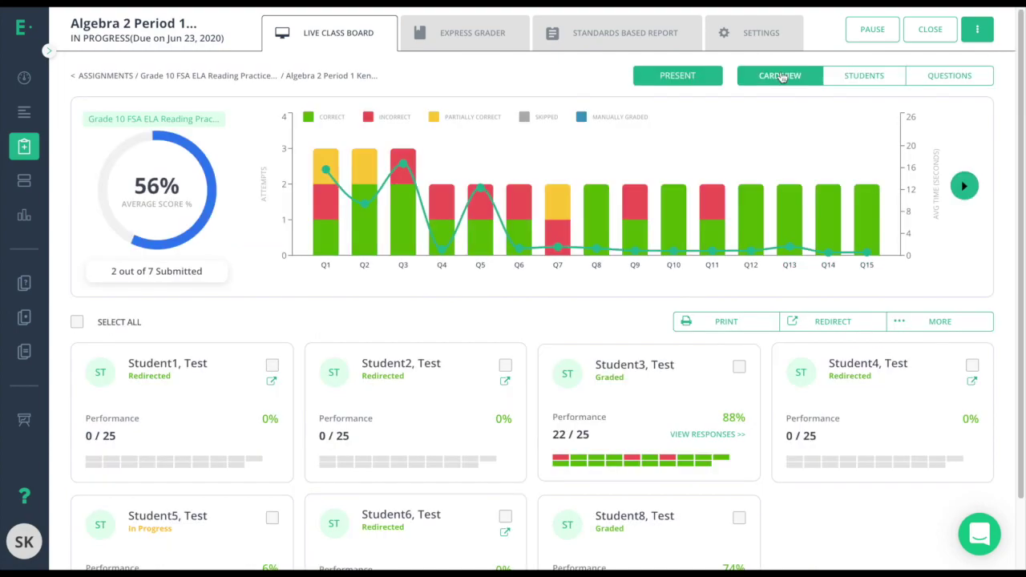
- Add Student10 and Student9 to the assignment from the class board's card view
{"action": "scroll", "coordinate": [778, 288], "scroll_direction": "down", "scroll_amount": 2}
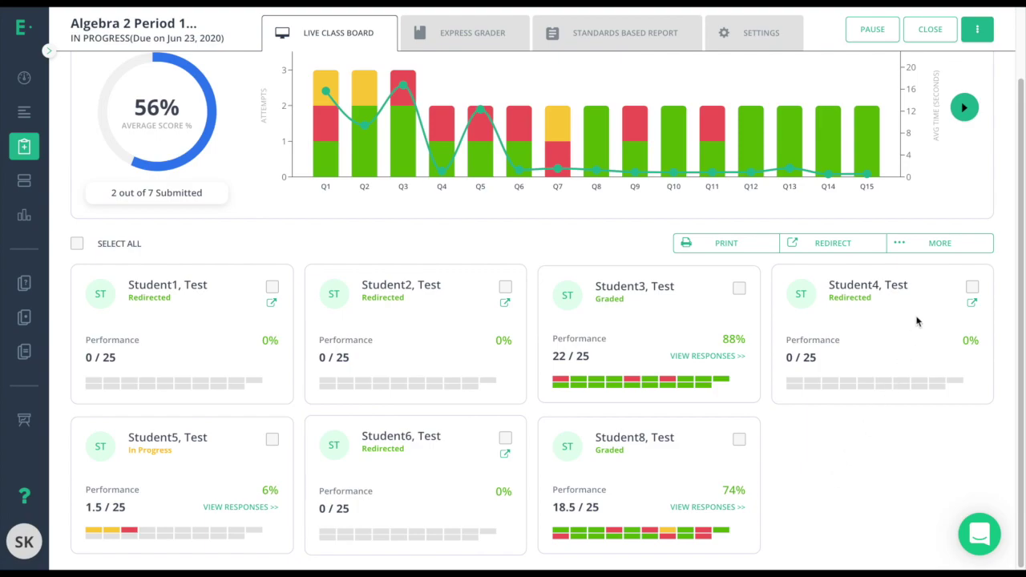
{"action": "left_click", "coordinate": [936, 243]}
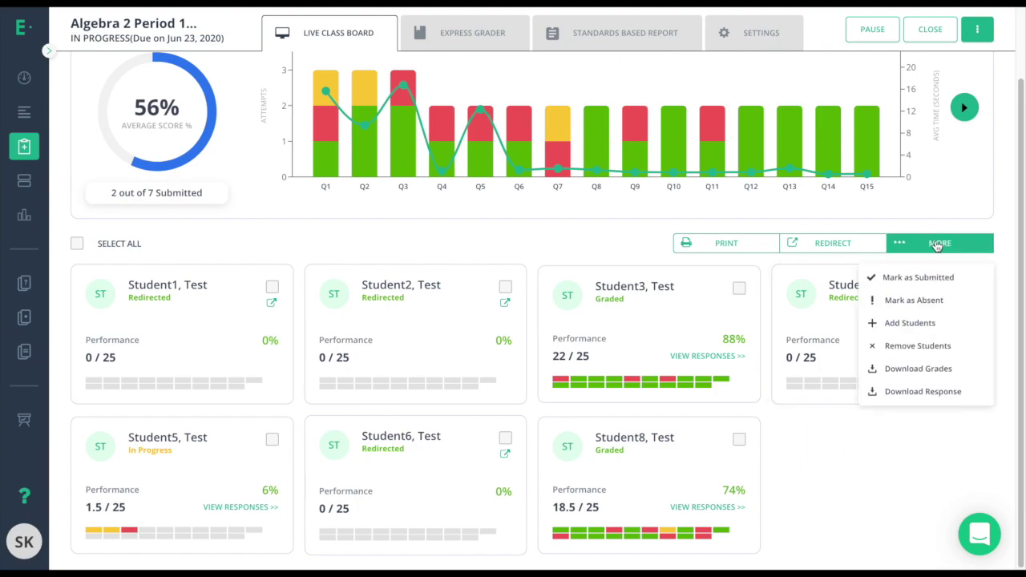
{"action": "left_click", "coordinate": [910, 323]}
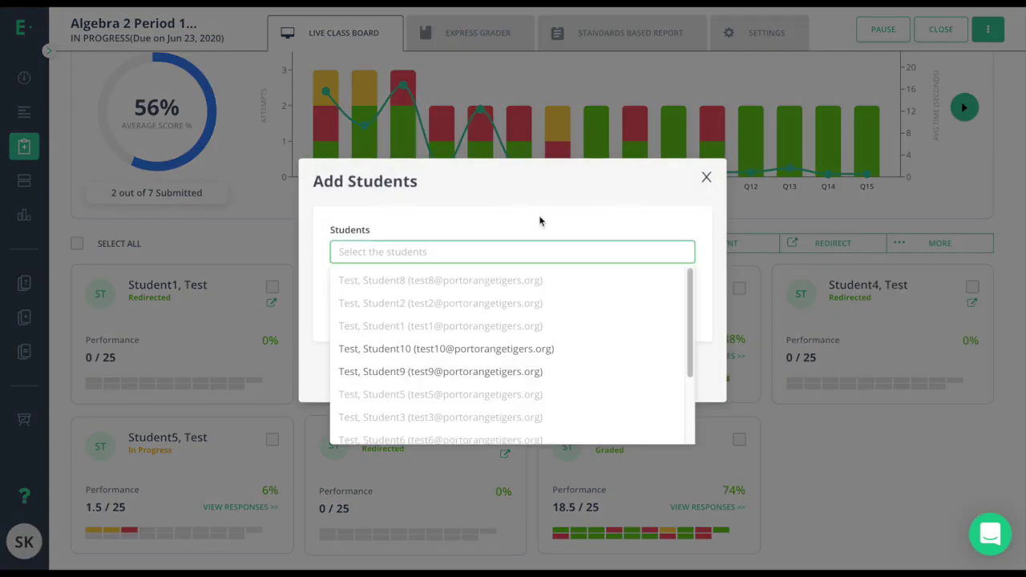
{"action": "left_click", "coordinate": [441, 350]}
{"action": "left_click", "coordinate": [435, 371]}
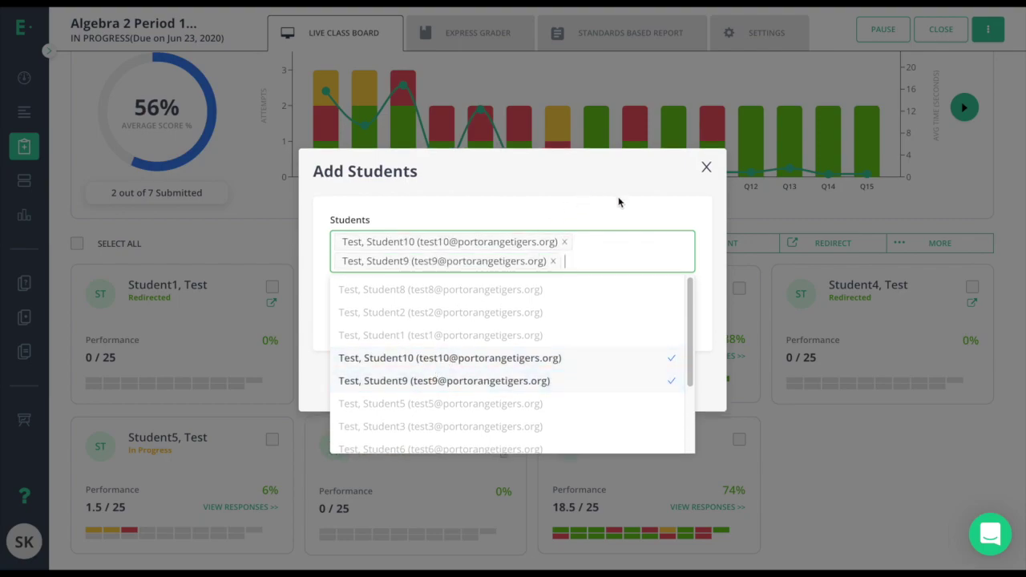
{"action": "left_click", "coordinate": [664, 209]}
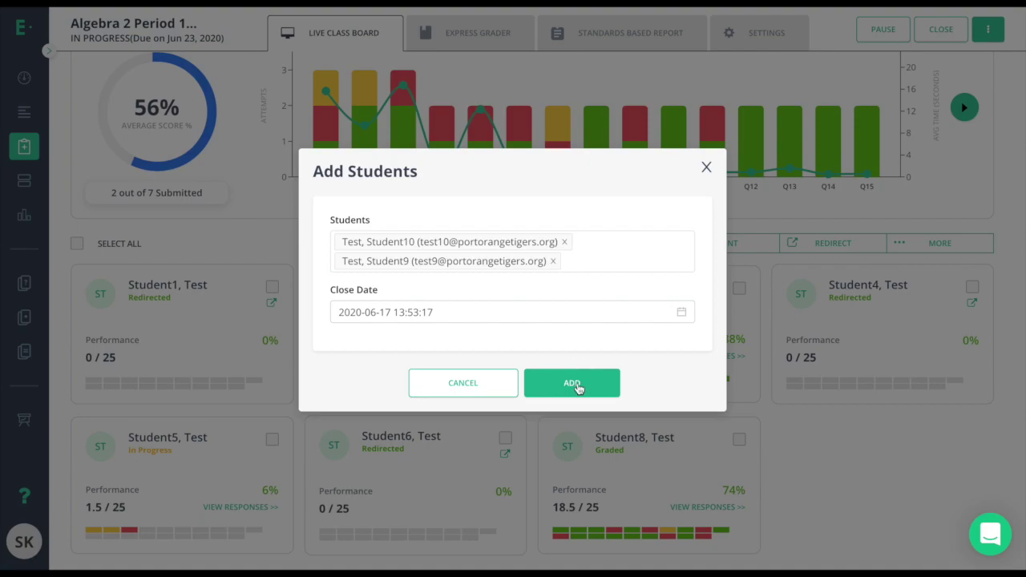
{"action": "left_click", "coordinate": [572, 383]}
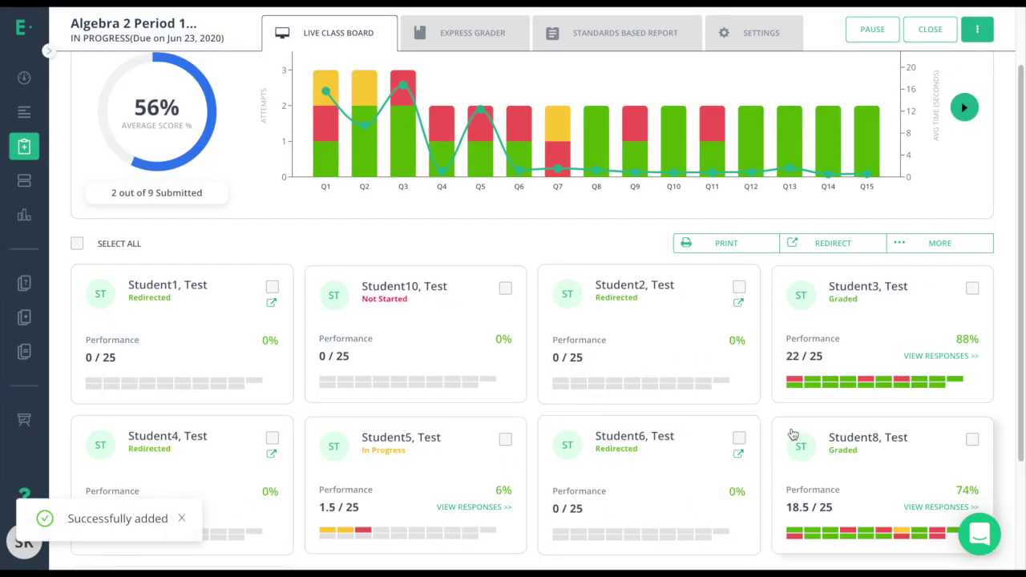